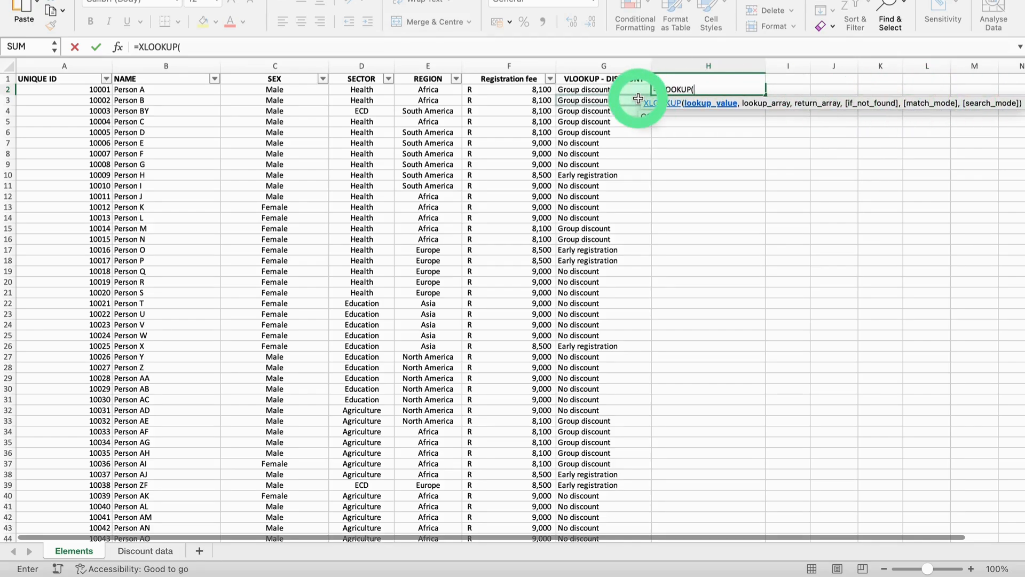
Step: Complete the XLOOKUP in H2 with A2 as lookup value, 'Discount data'!A:A as lookup array and 'Discount data'!C:C as return array
click(91, 89)
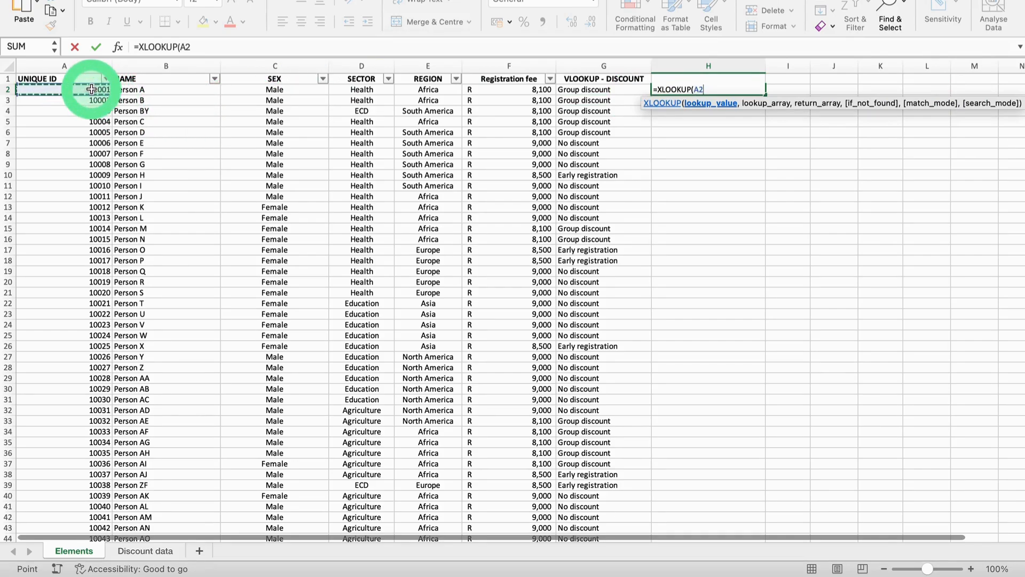
text(,)
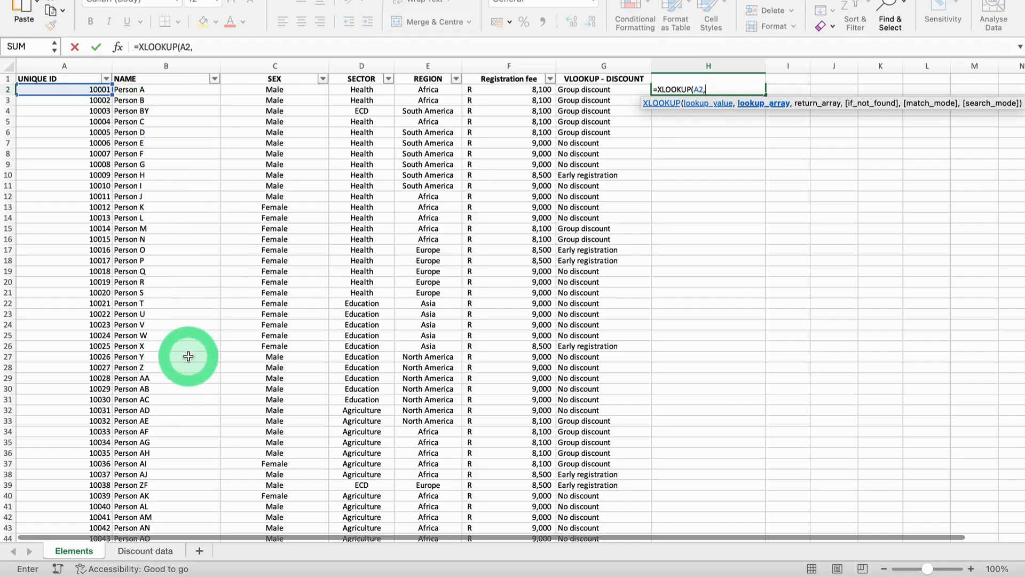
click(145, 551)
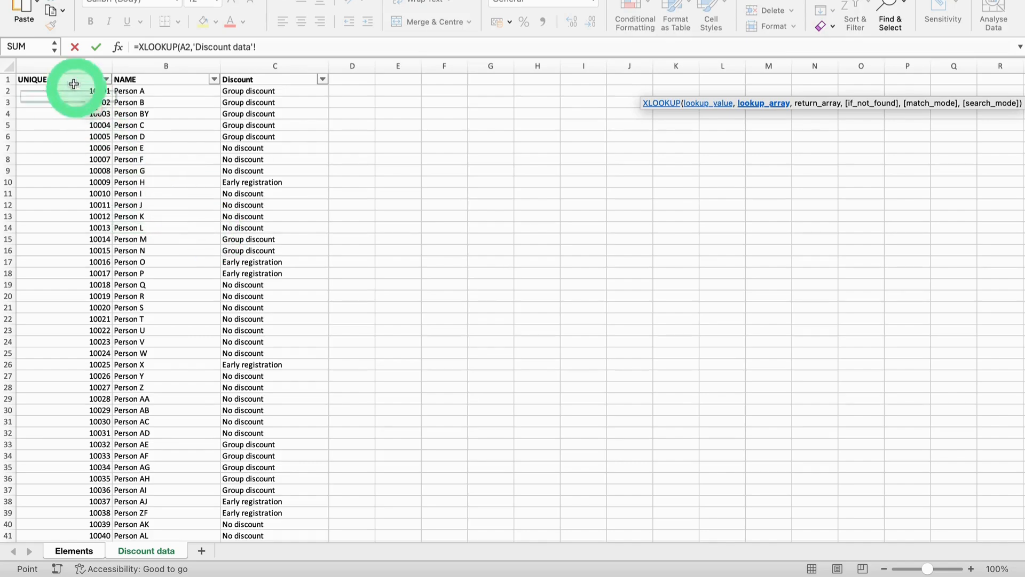
click(65, 63)
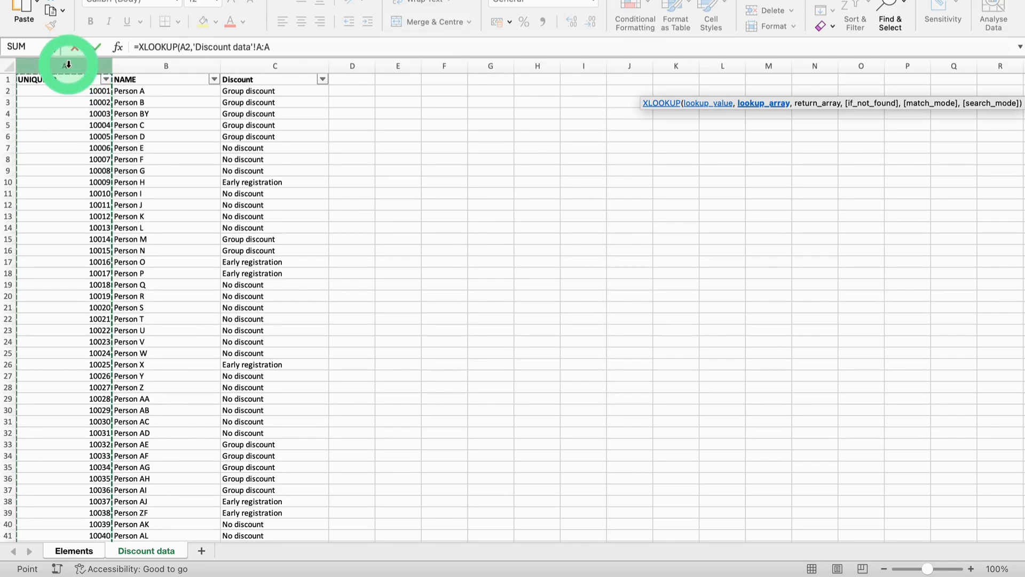
text(,)
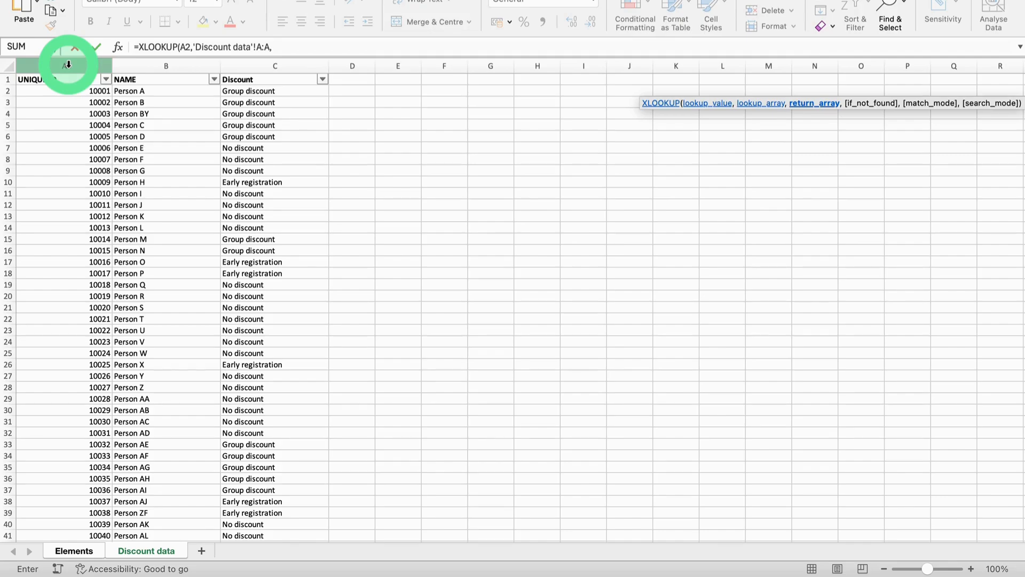
click(269, 64)
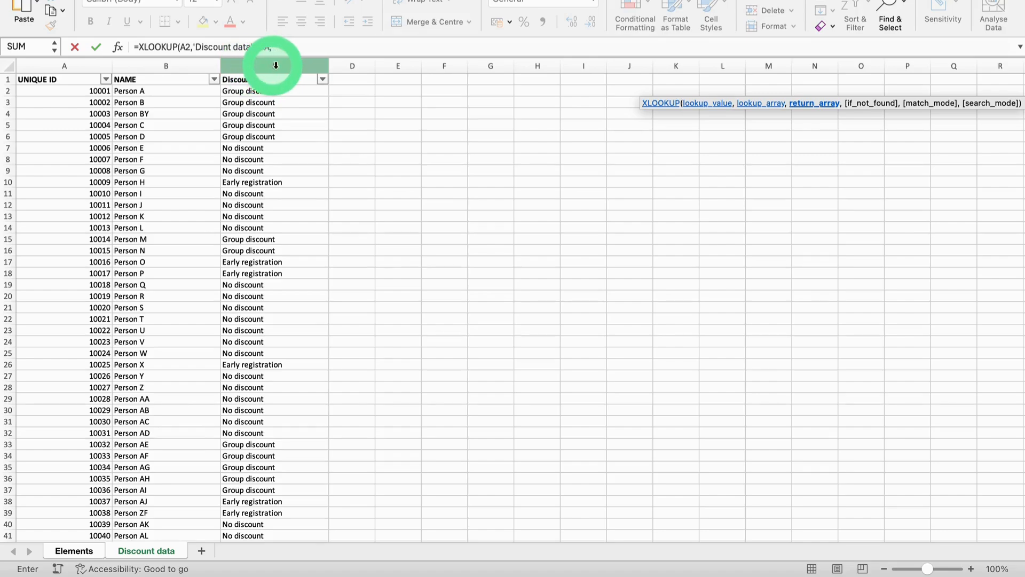
click(286, 65)
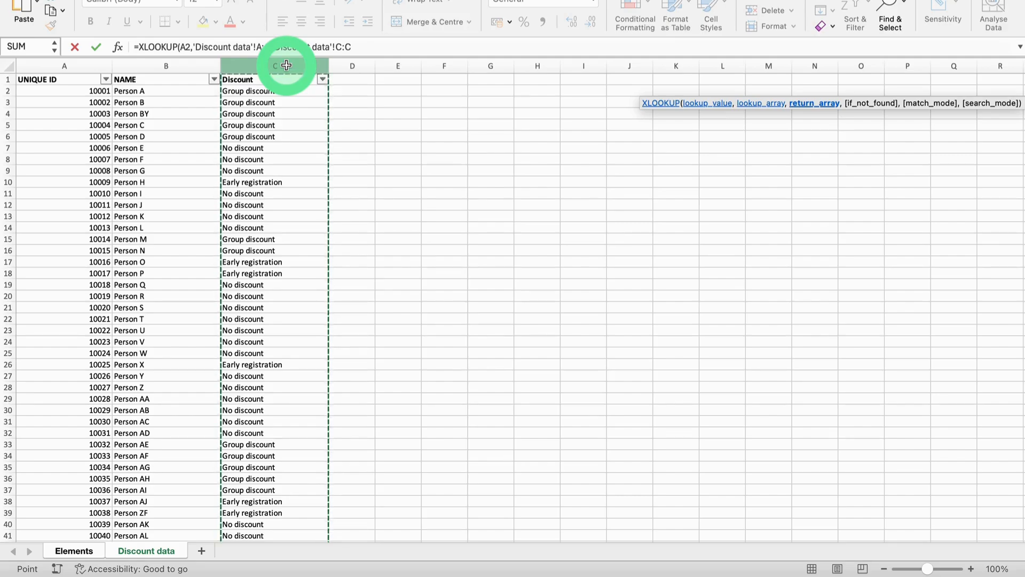
text())
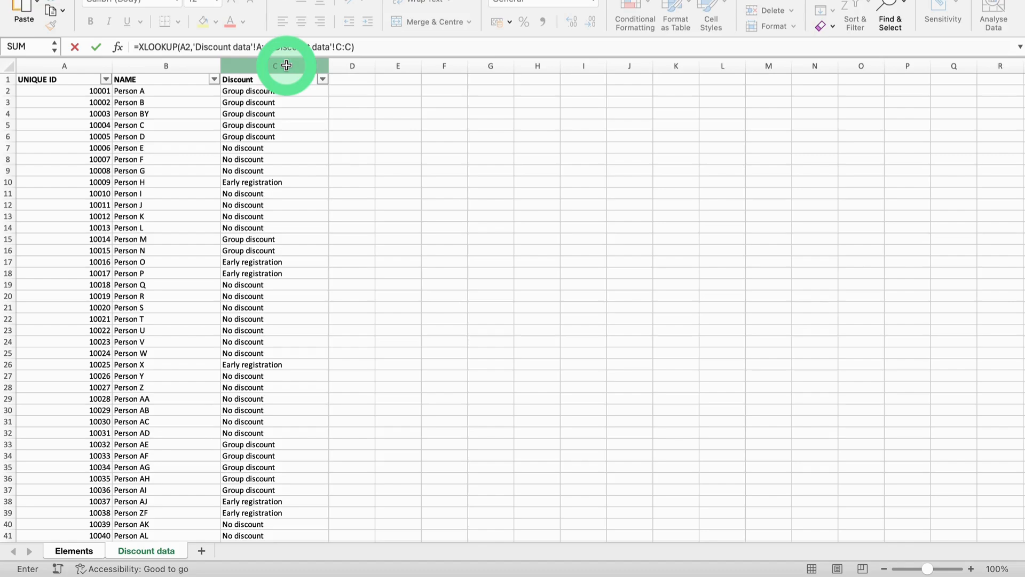
key(Return)
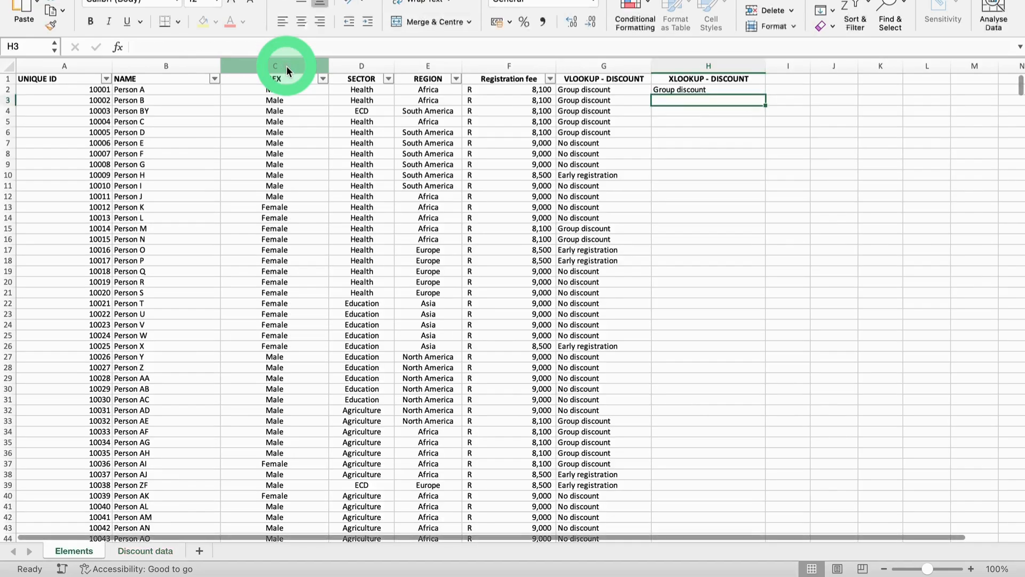
Step: Fill the XLOOKUP formula from H2 down through row 52
click(694, 90)
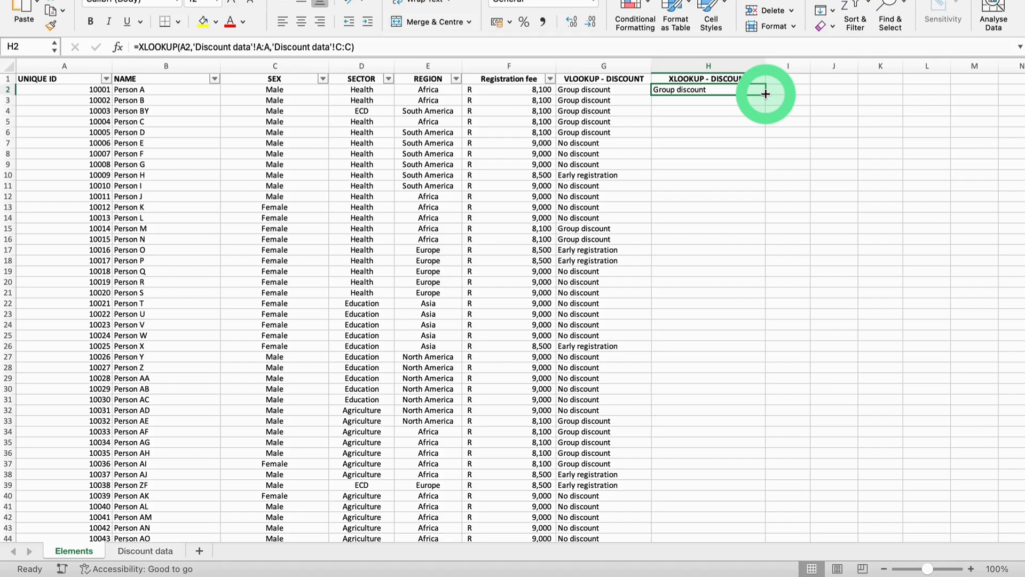
drag(766, 94, 744, 520)
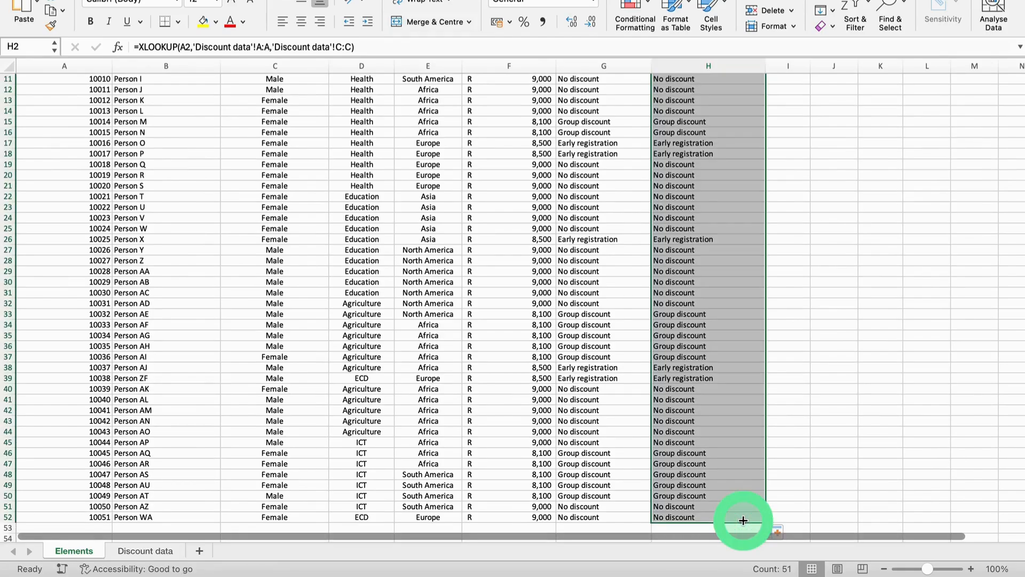
Step: Compare the VLOOKUP and XLOOKUP discount results side by side in columns G and H
scroll(694, 330, up, 2)
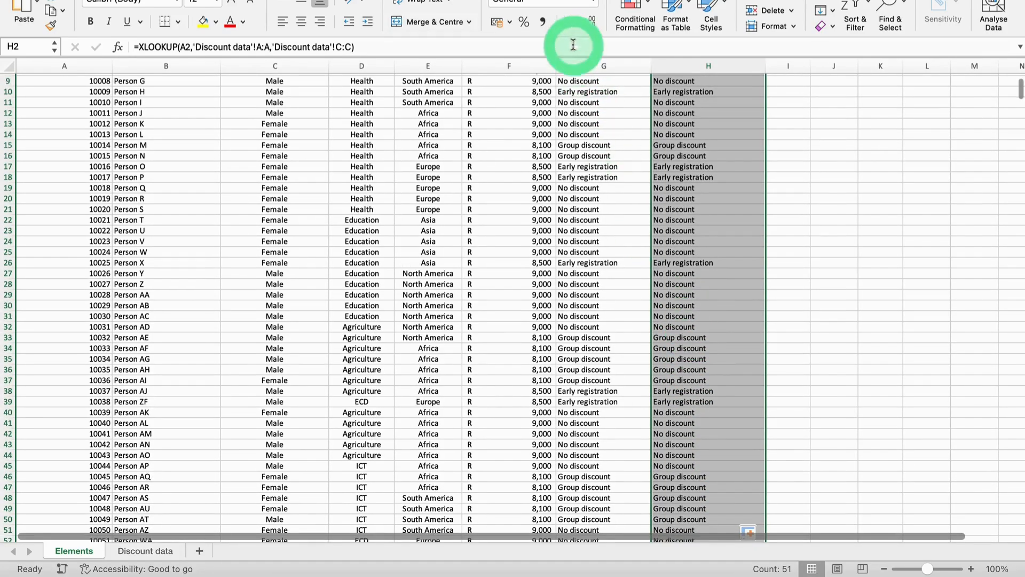
click(597, 93)
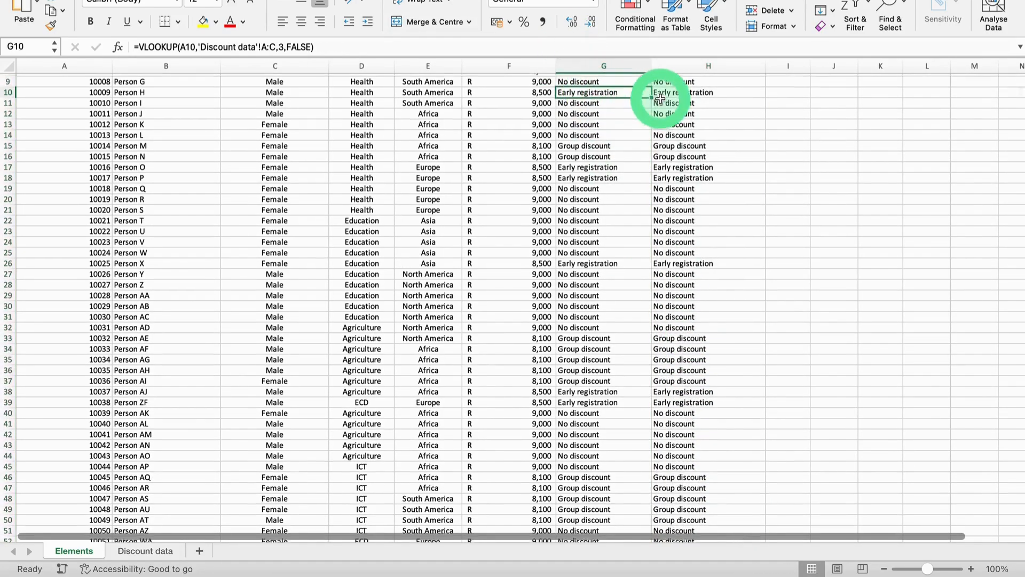
scroll(660, 98, up, 5)
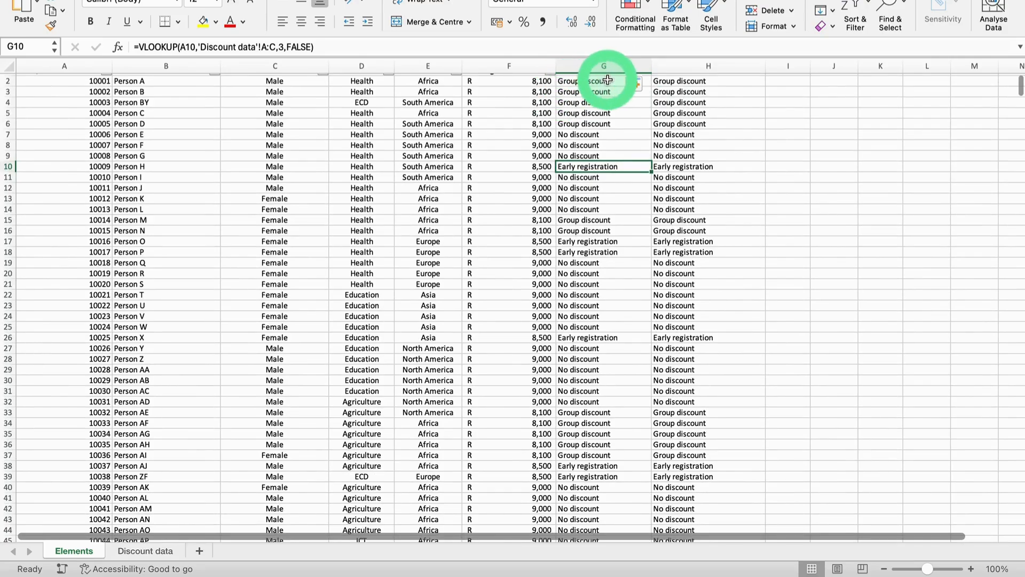
drag(608, 80, 687, 129)
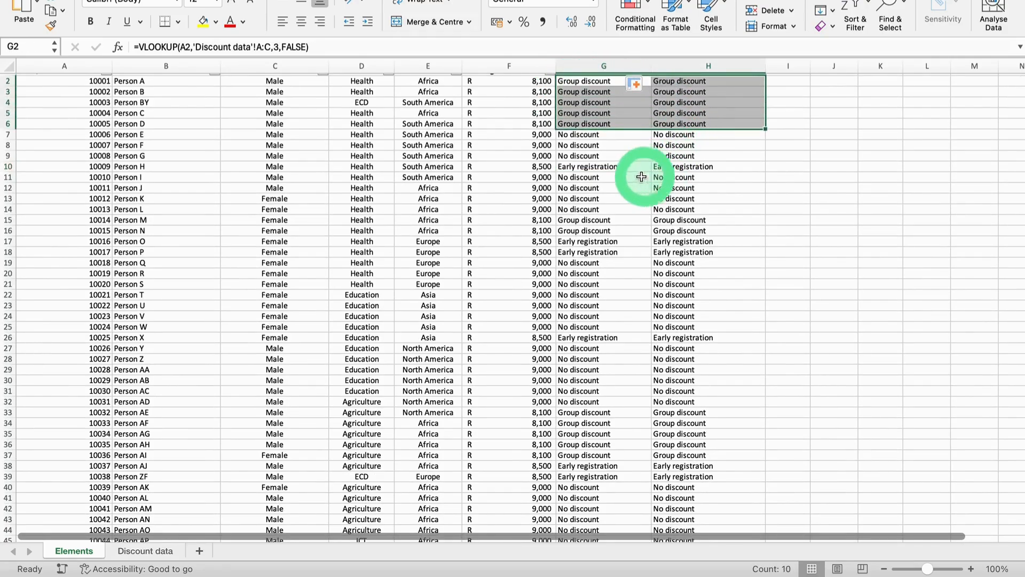
scroll(603, 257, down, 5)
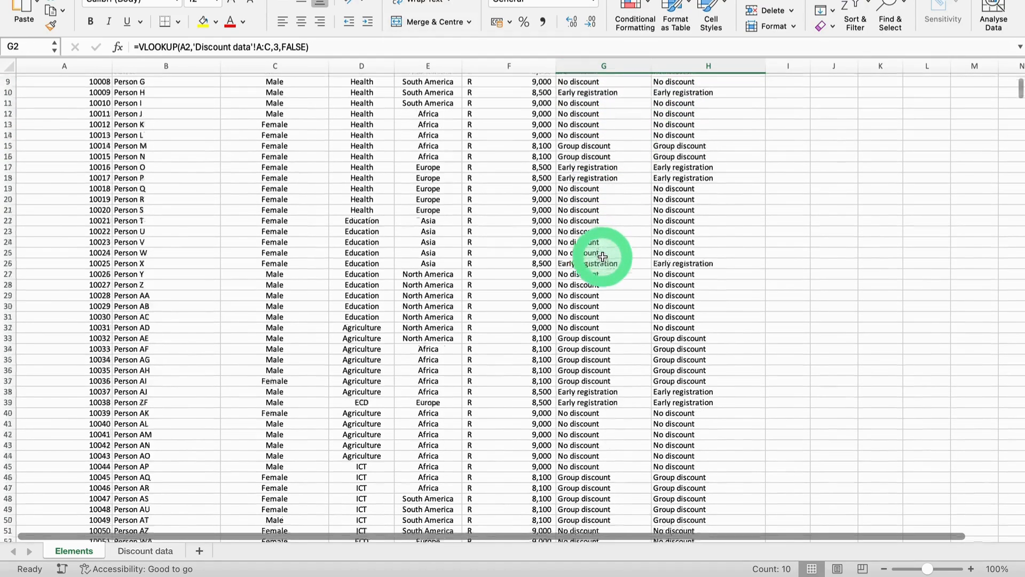
scroll(602, 257, down, 5)
scroll(602, 257, up, 10)
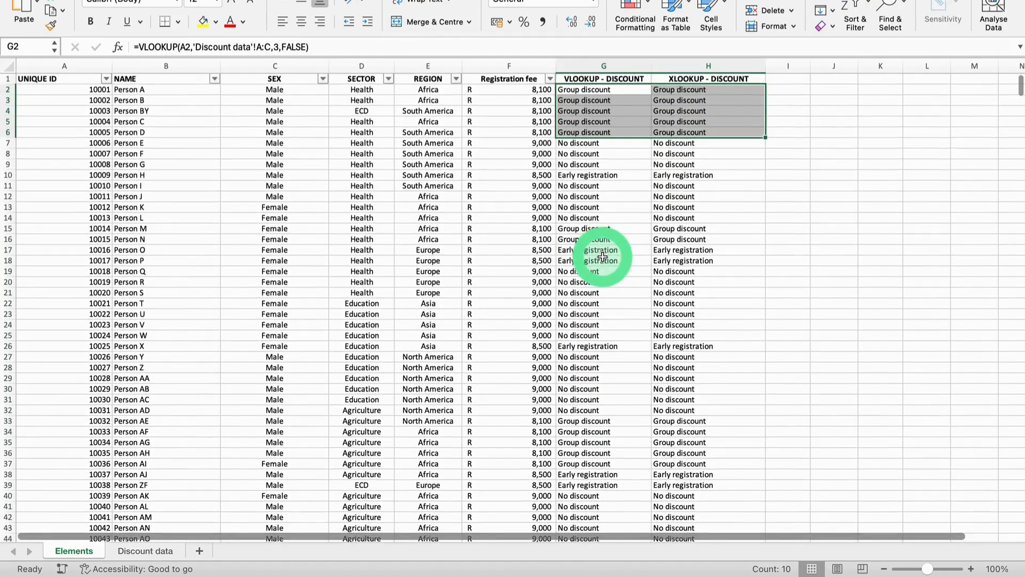
scroll(673, 172, up, 1)
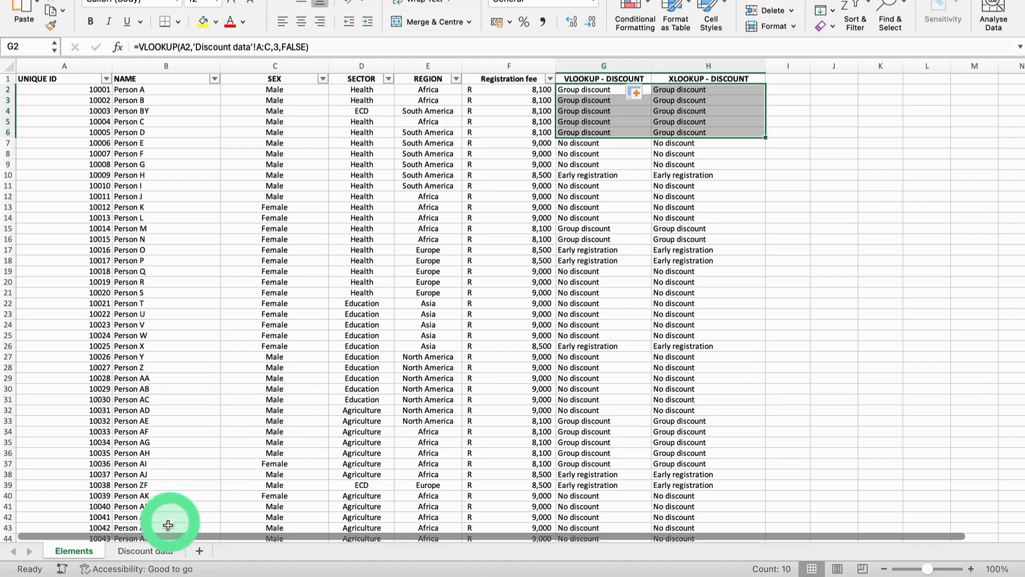
Step: Insert a blank column before the NAME column on the Discount data sheet
click(152, 550)
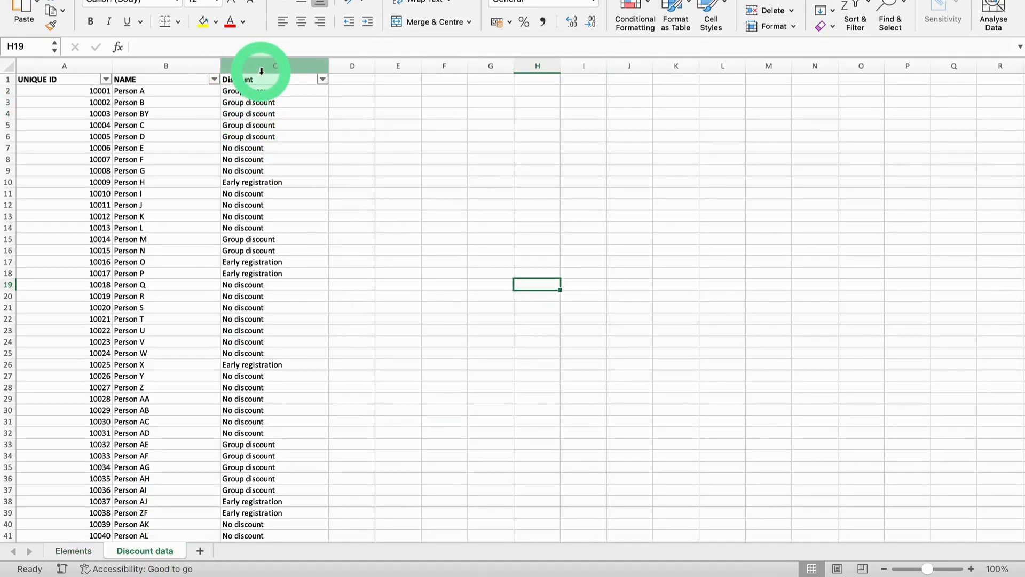
right_click(187, 65)
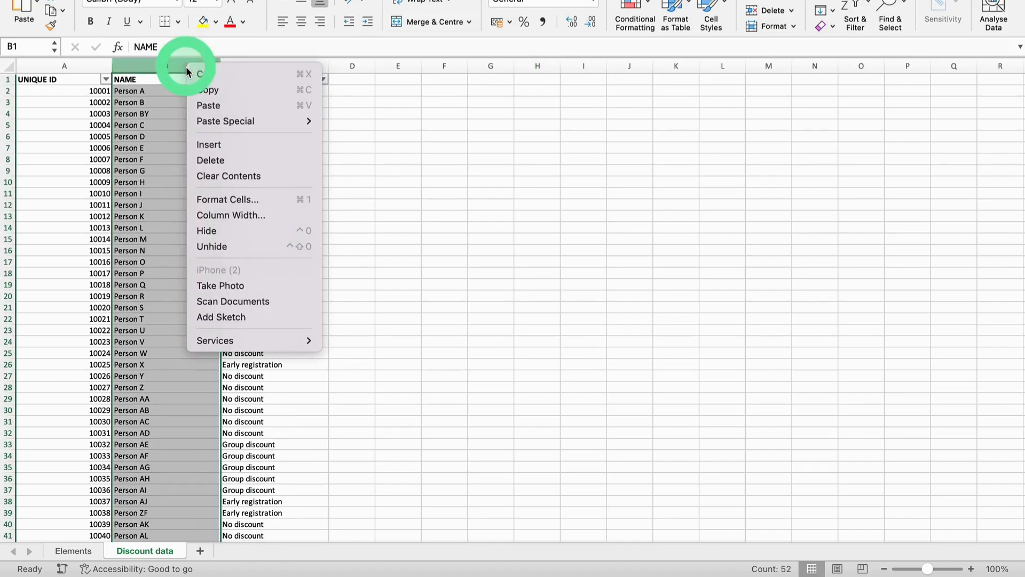
click(212, 144)
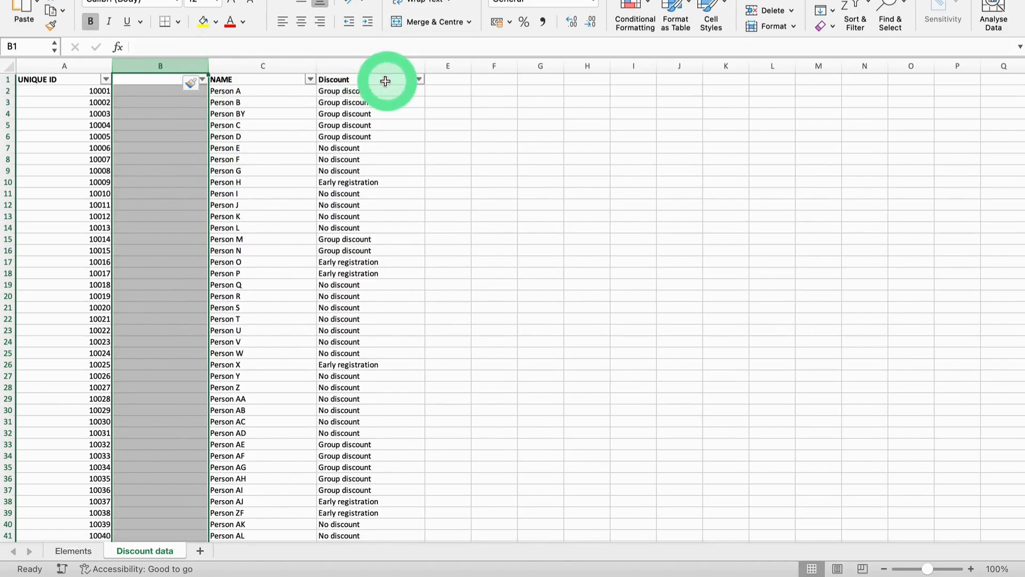
Step: Examine the VLOOKUP and XLOOKUP discount columns and the VLOOKUP formula in G2 after the column insertion
click(77, 551)
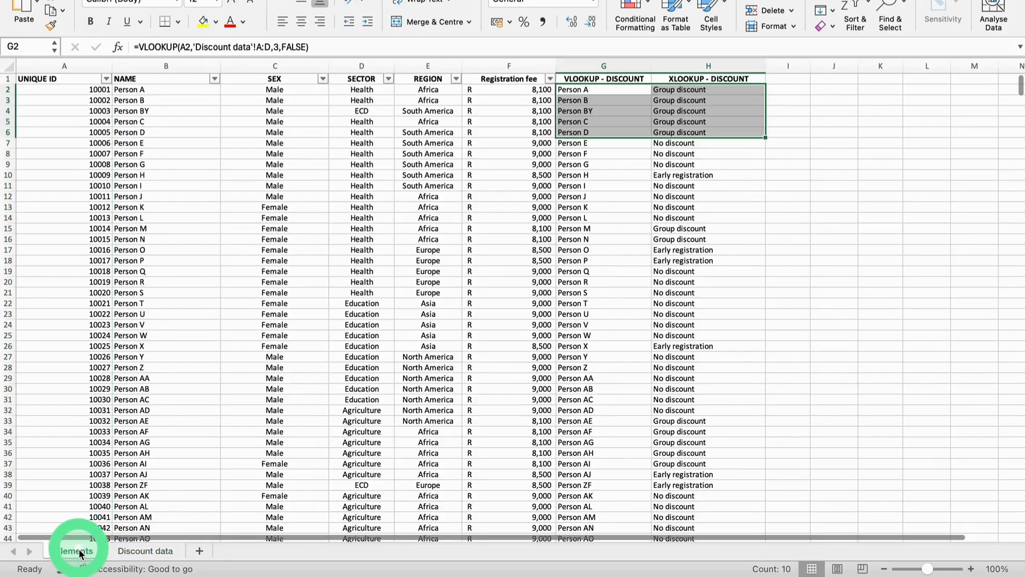
click(780, 271)
click(592, 68)
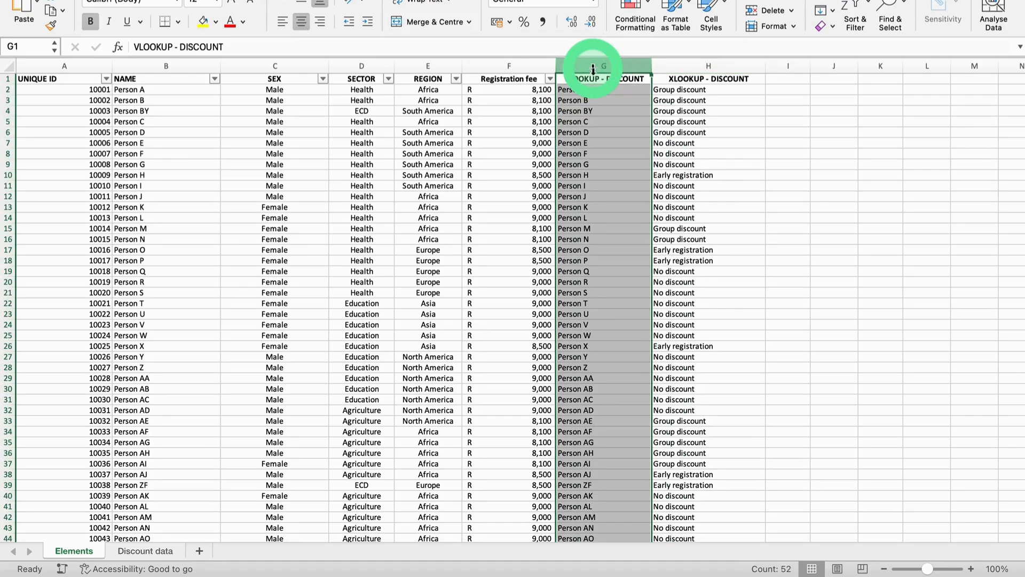
click(155, 551)
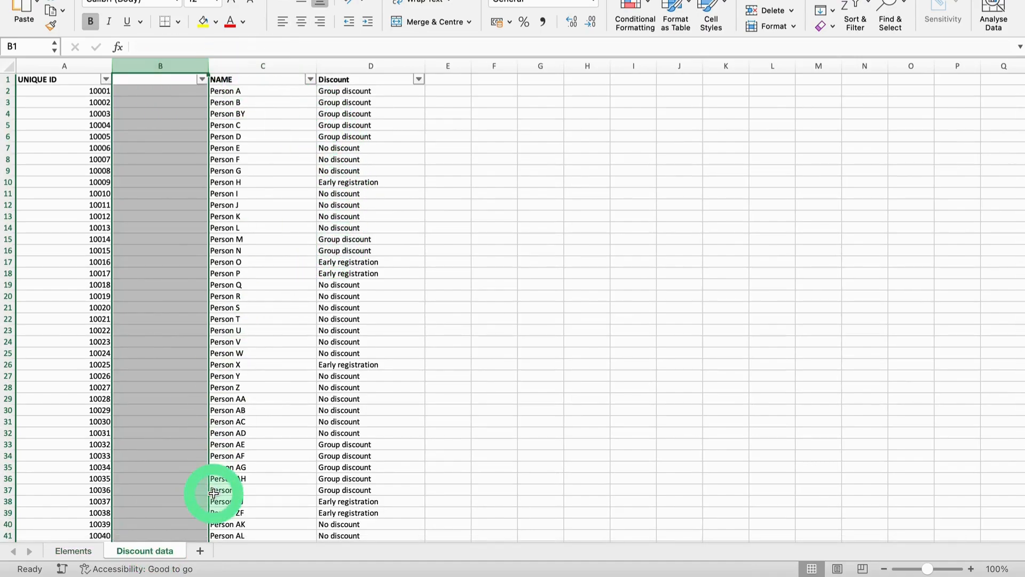
click(76, 550)
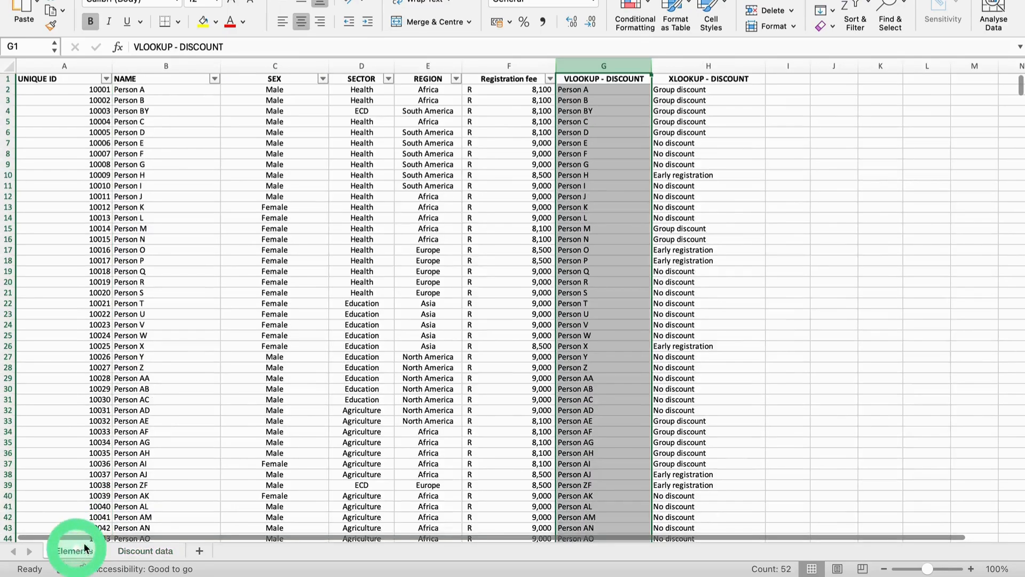
click(587, 90)
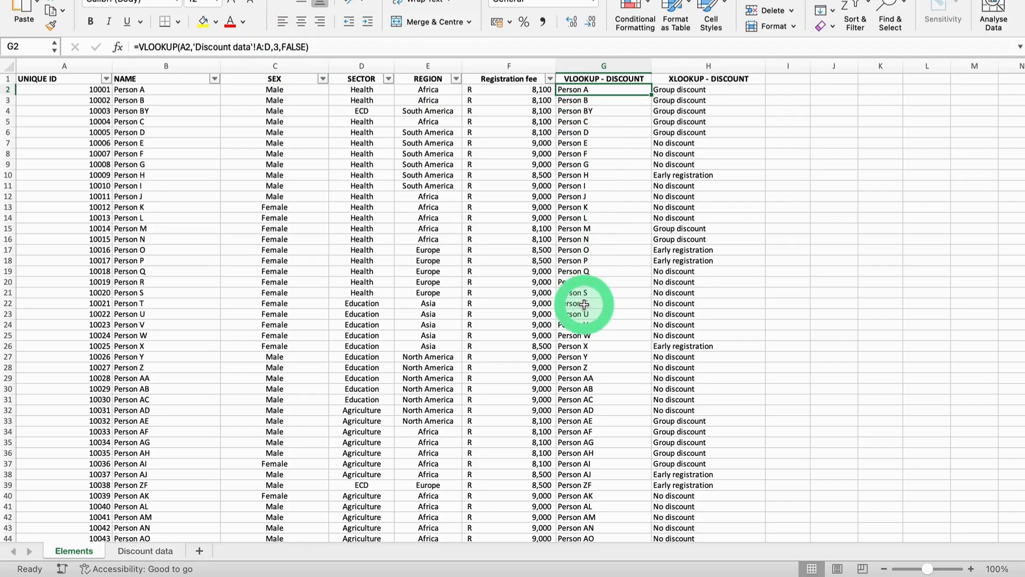
Step: Compare the Discount data sheet's columns with the ranges referenced by the lookup formulas
click(146, 550)
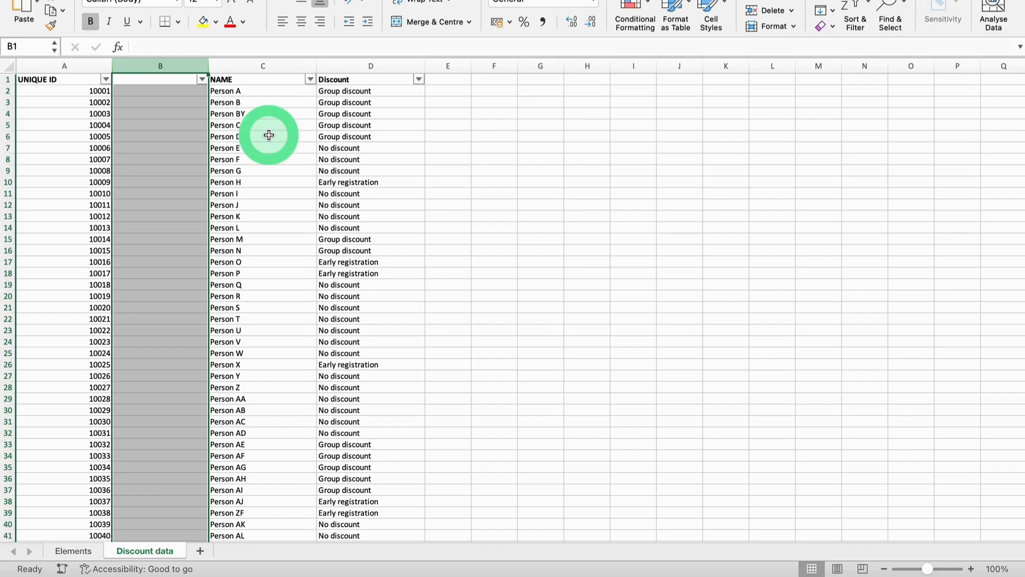
click(259, 66)
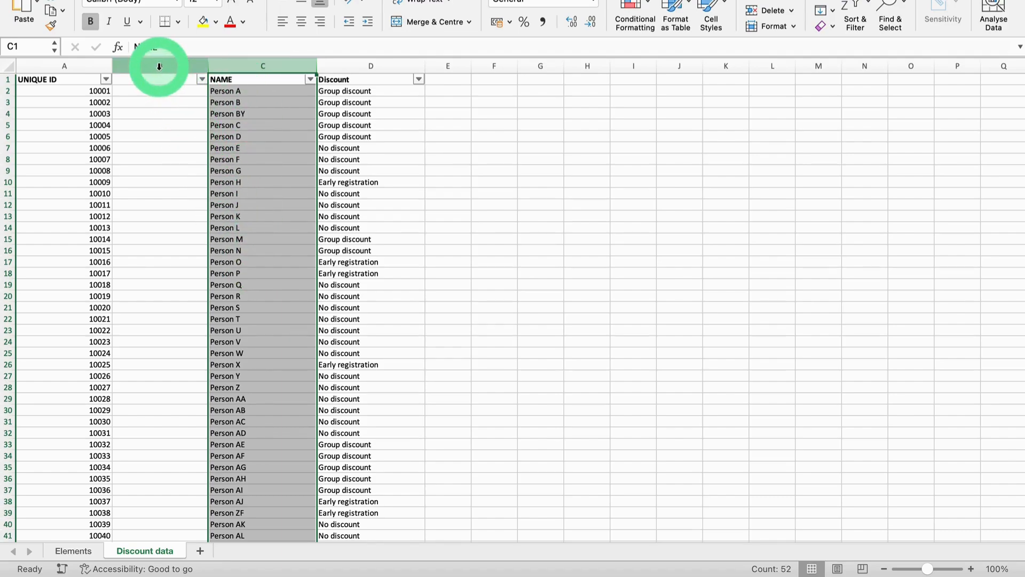
click(87, 550)
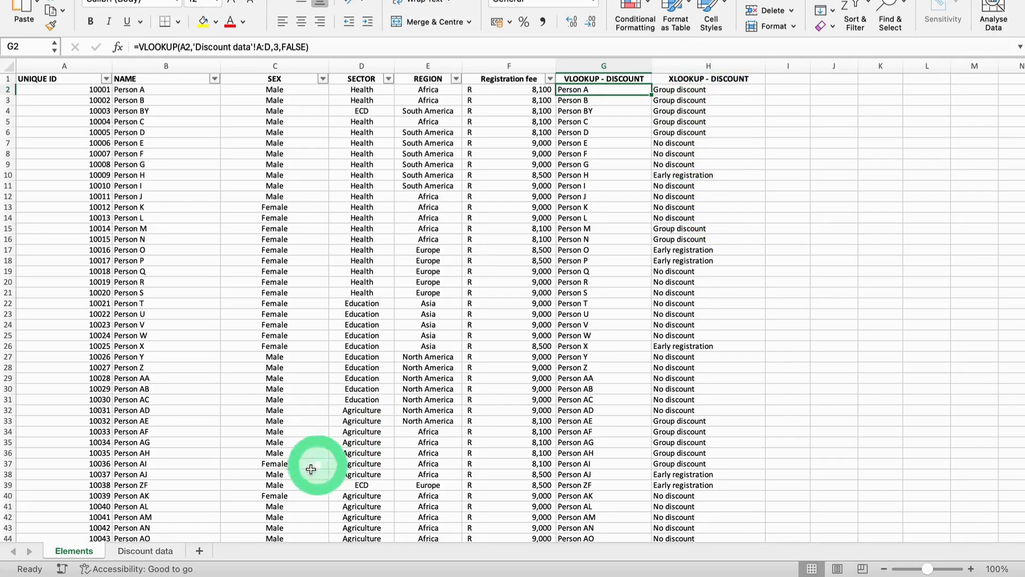
click(159, 554)
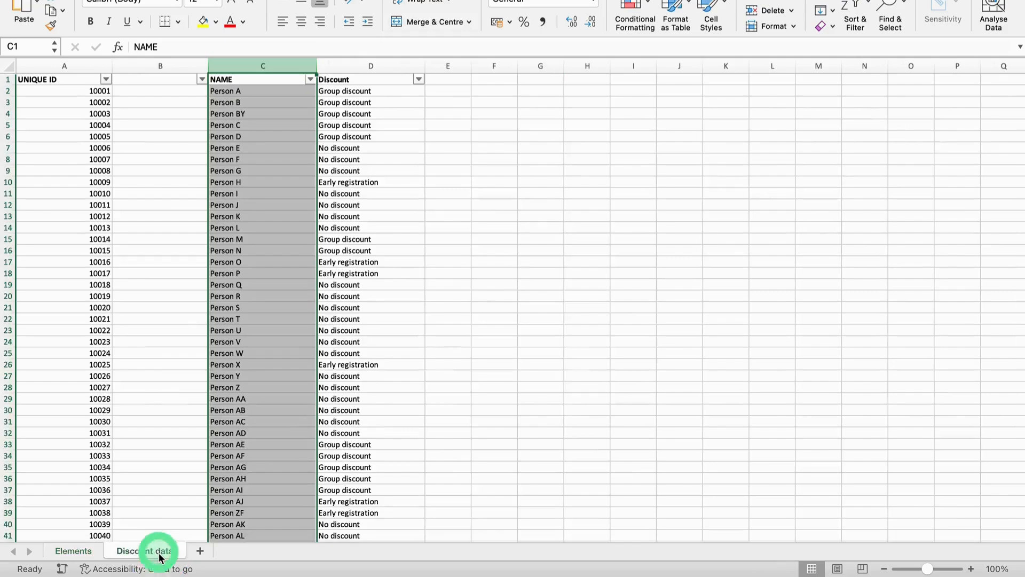
click(73, 68)
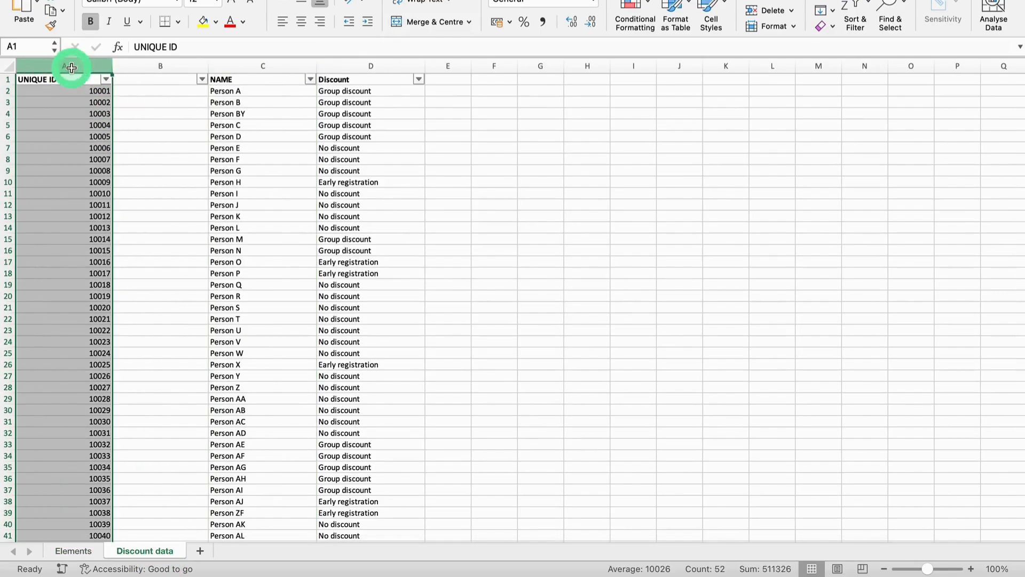
click(378, 64)
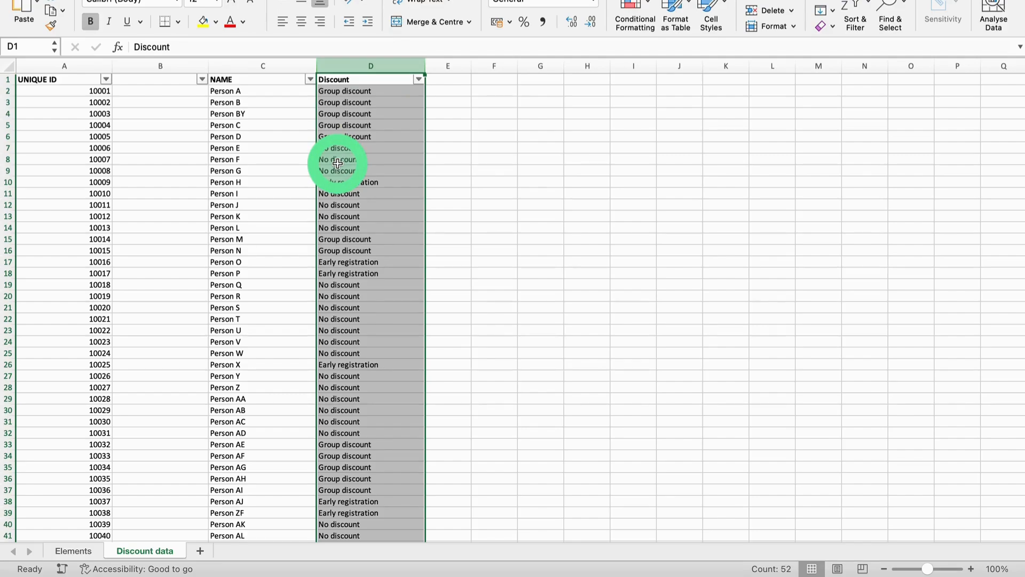
click(75, 553)
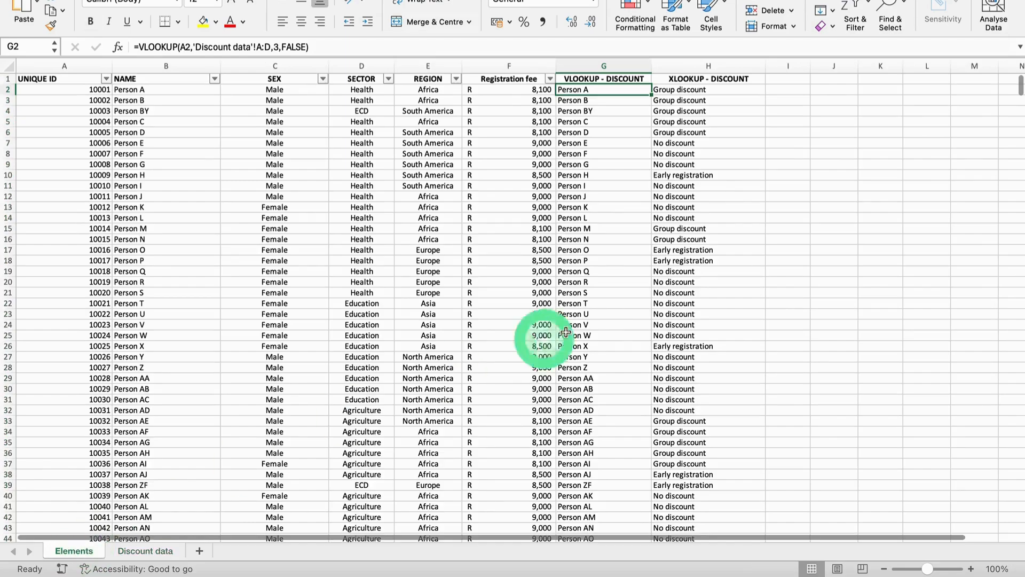